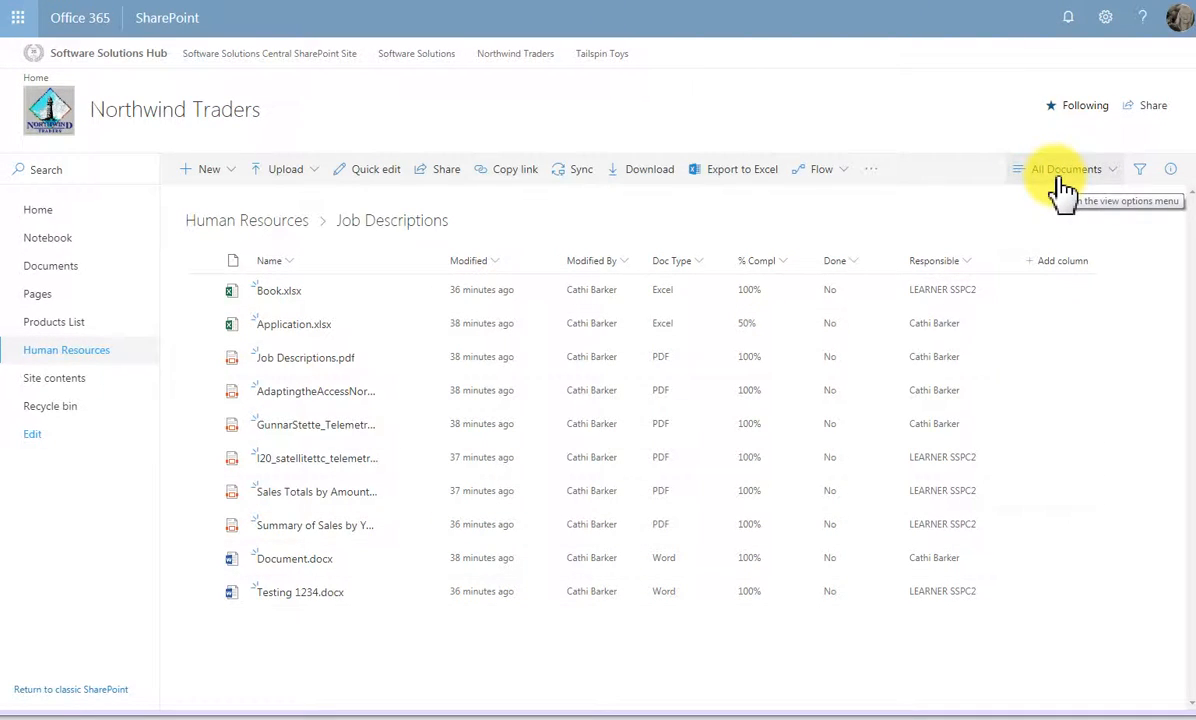
# Save the current Job Descriptions view as a new public view named Assignments
pyautogui.click(1114, 170)
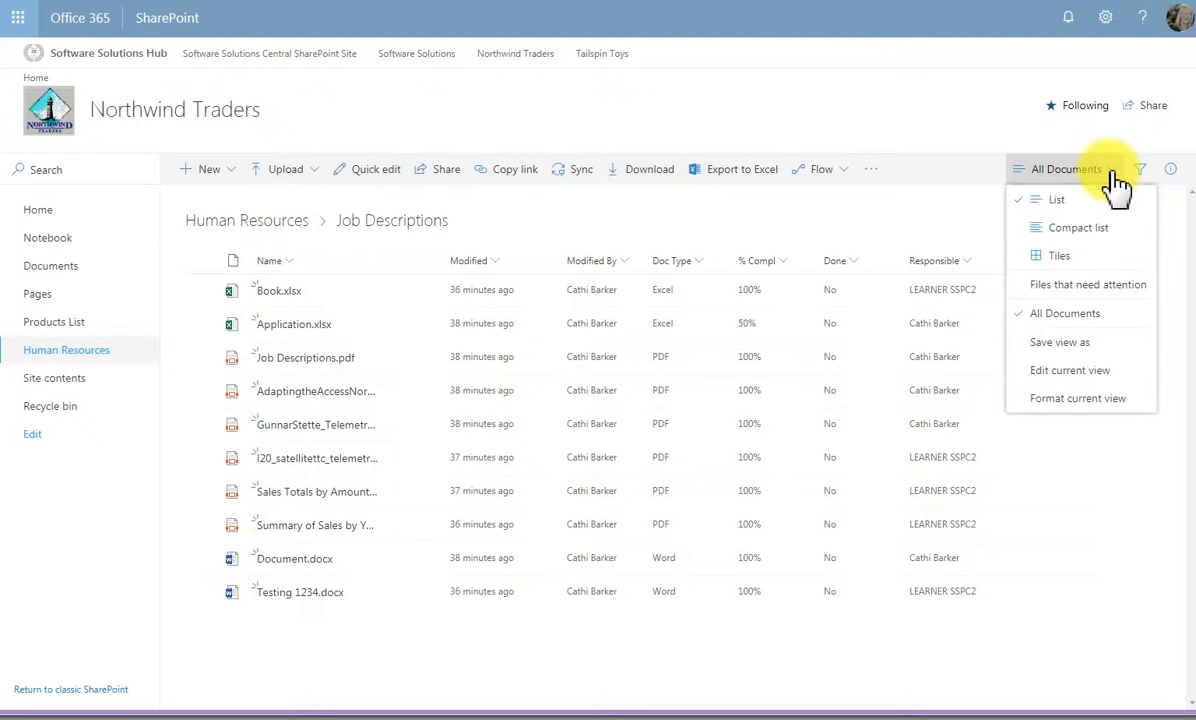
pyautogui.click(1080, 350)
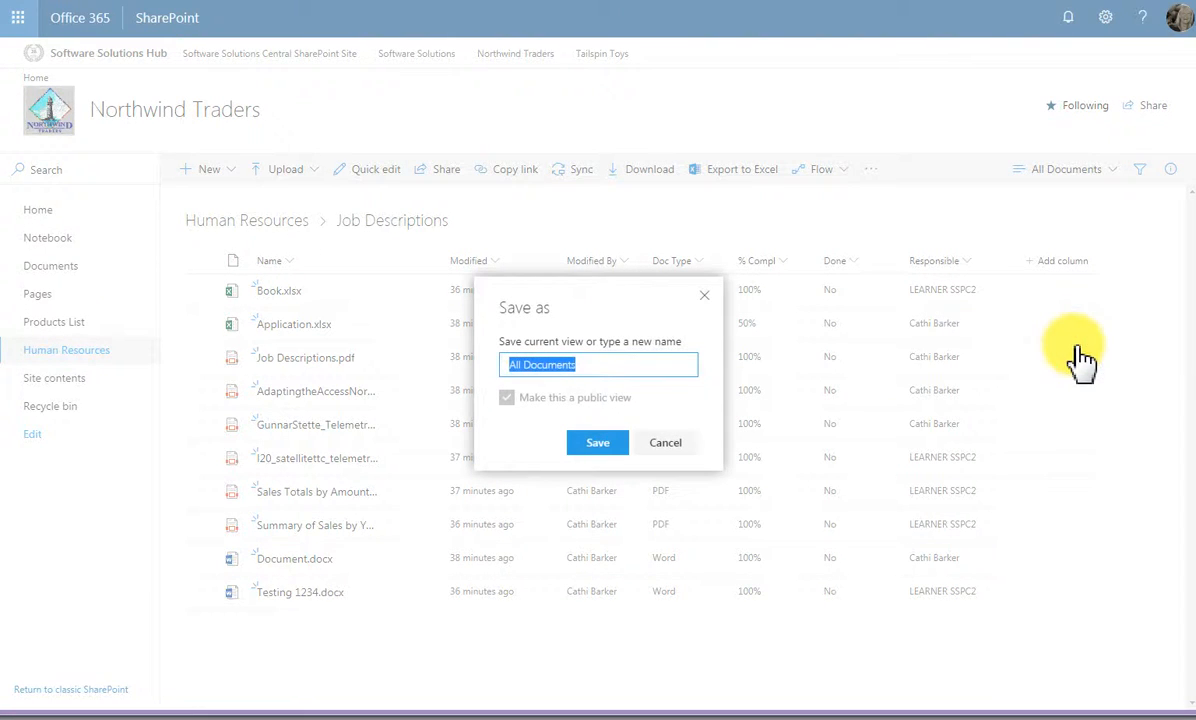
pyautogui.write('Assignments')
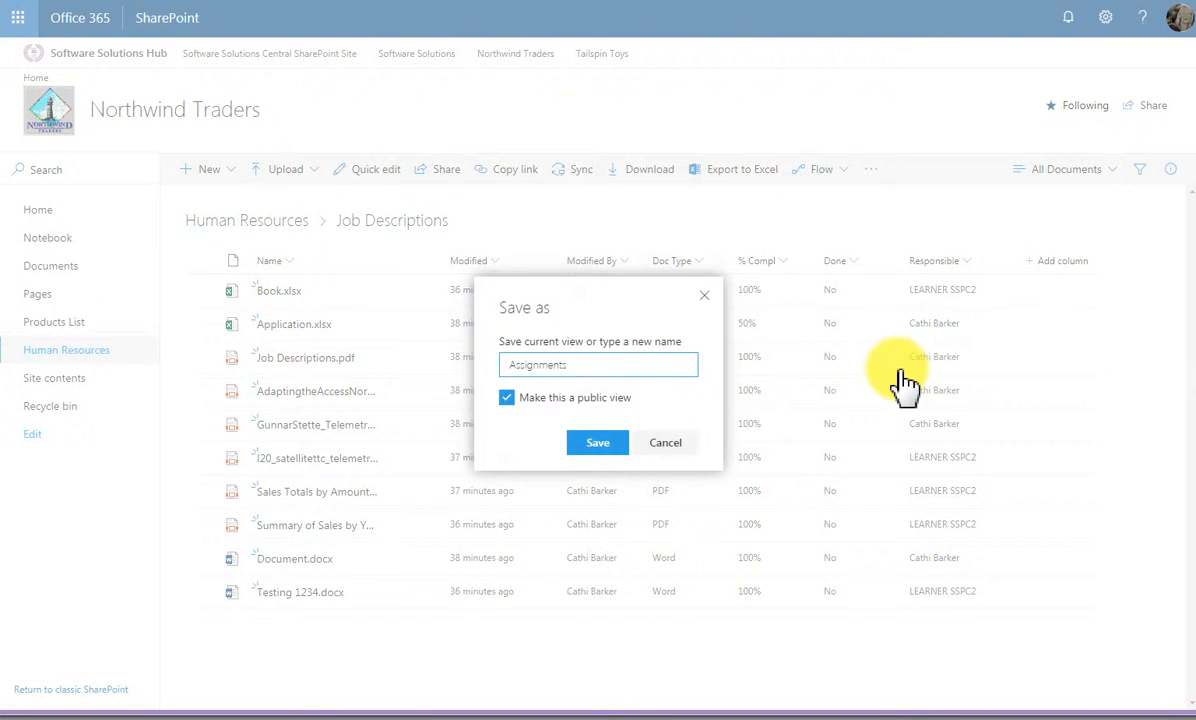
pyautogui.click(599, 444)
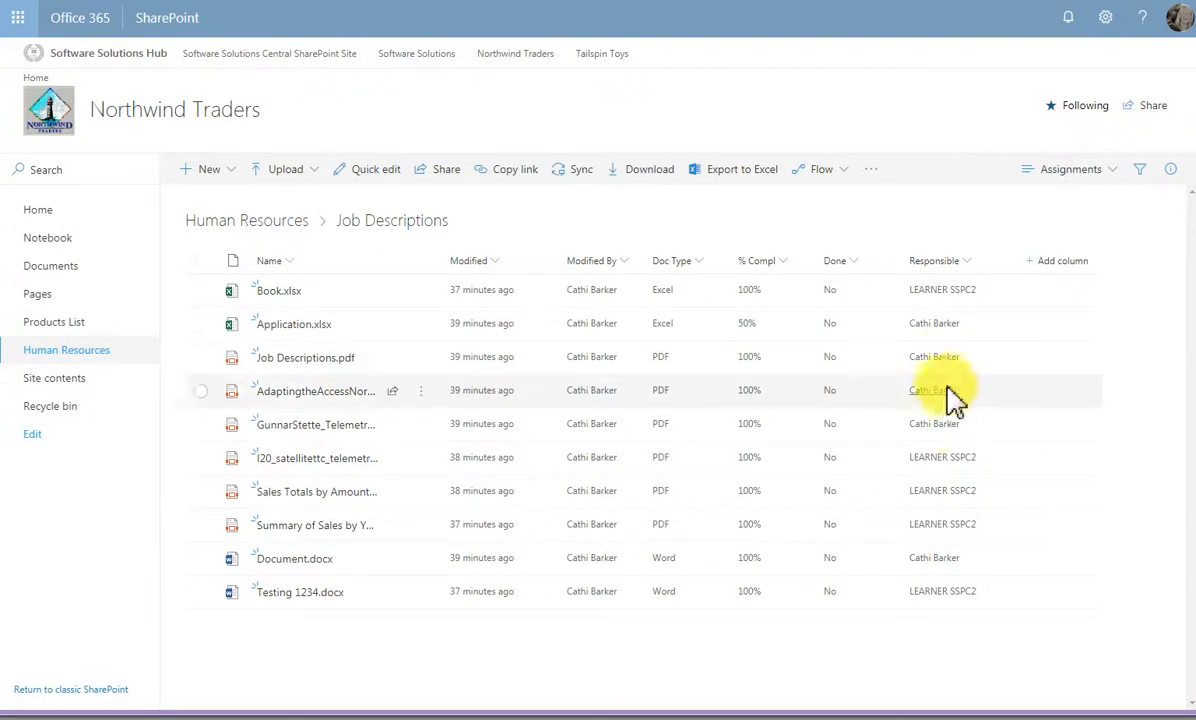
# Group the files by the Responsible column and save the grouping to the Assignments view under the same name
pyautogui.click(966, 262)
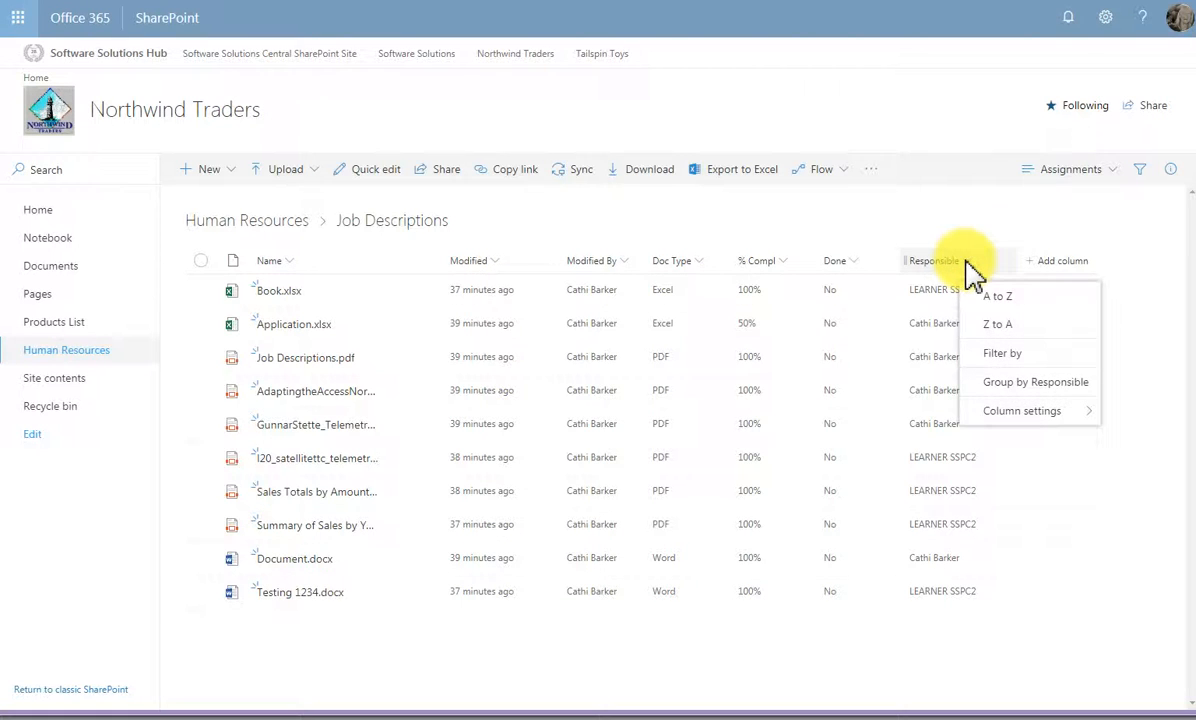
pyautogui.click(988, 383)
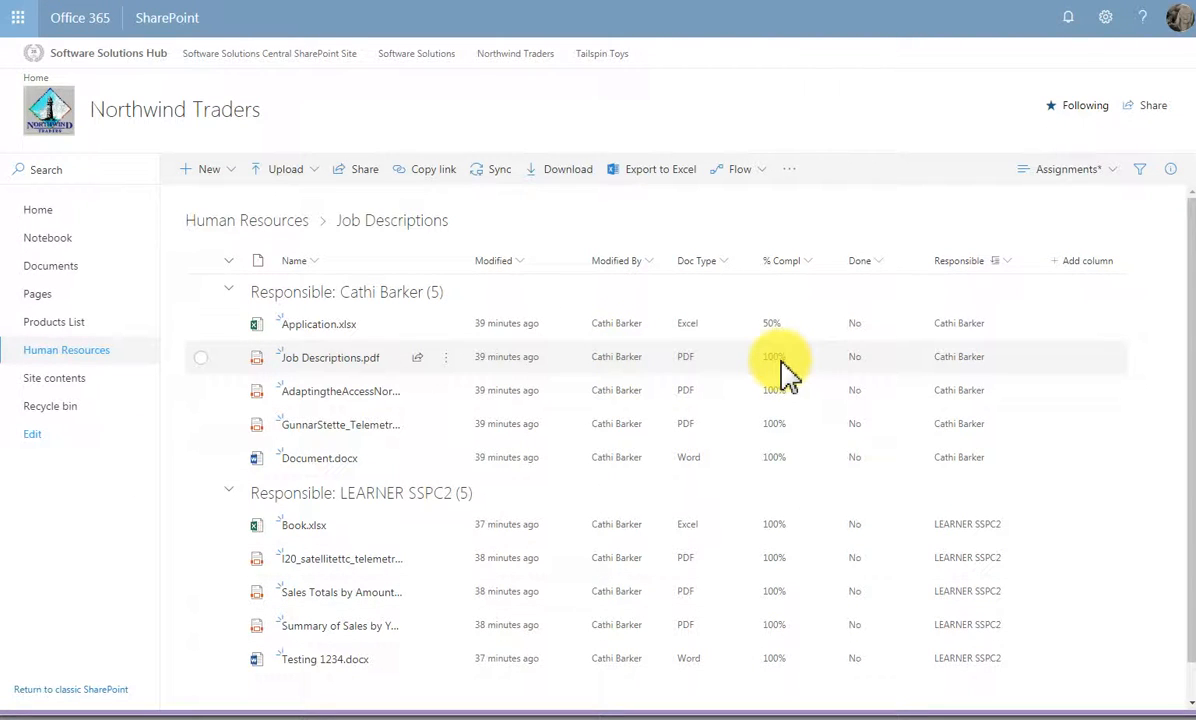
pyautogui.click(1085, 186)
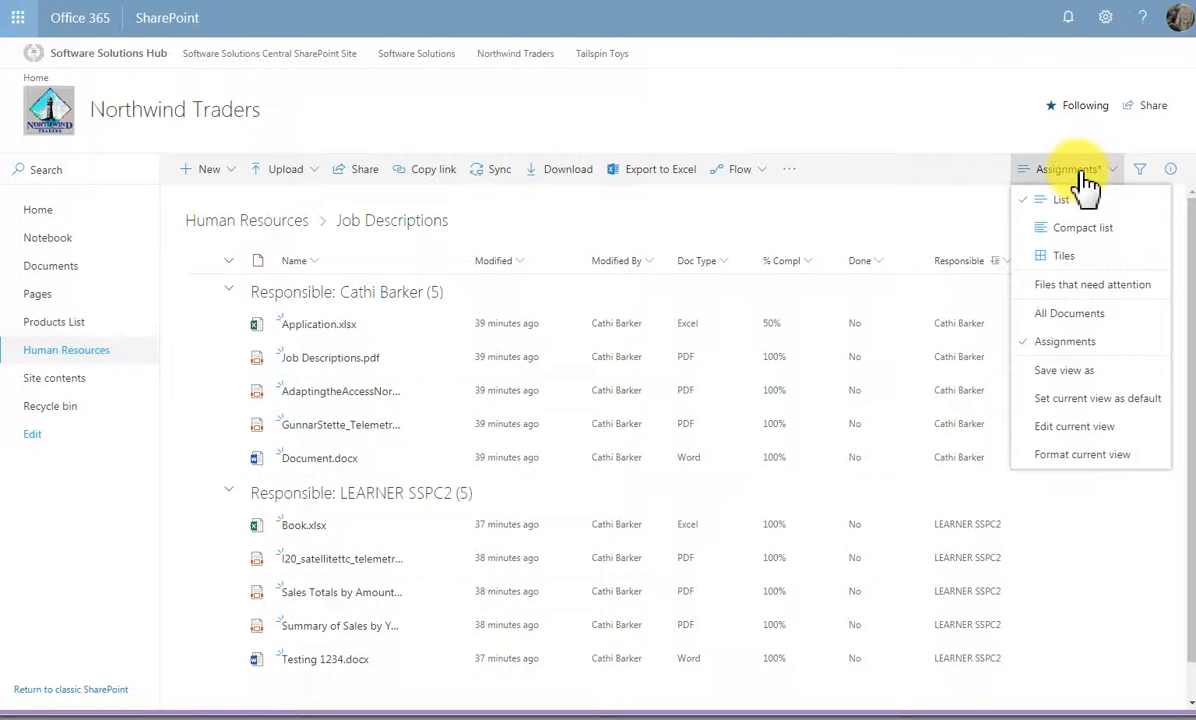
pyautogui.click(1060, 370)
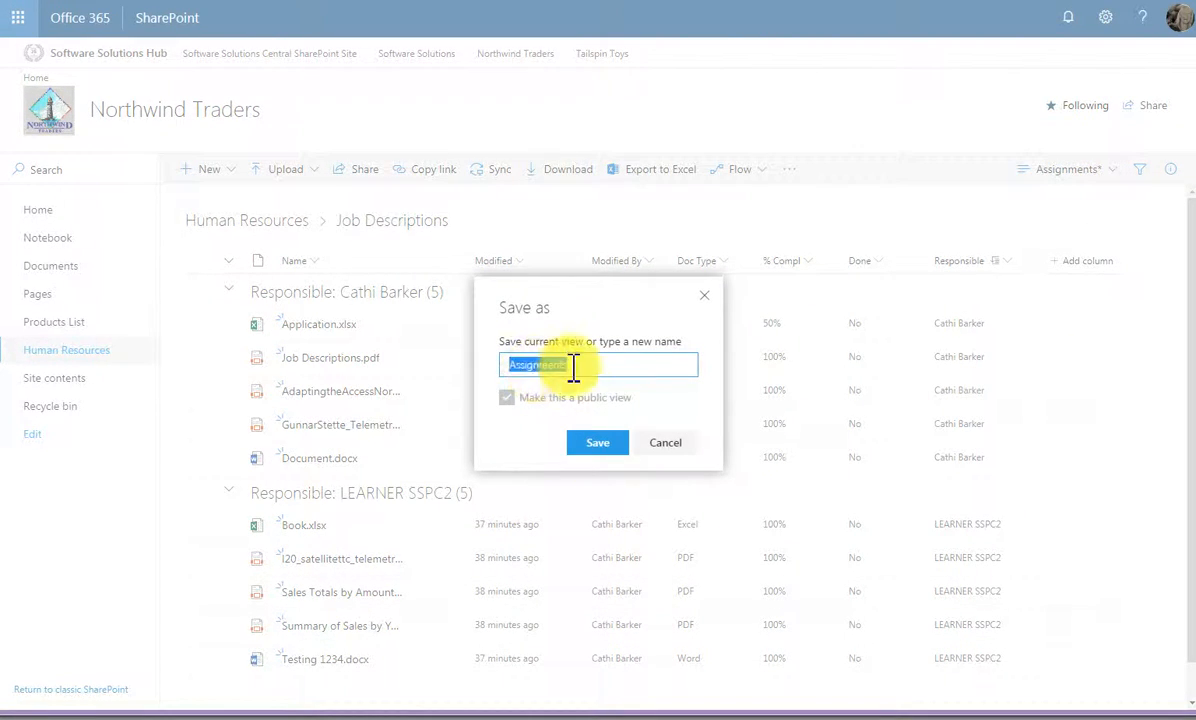
pyautogui.click(596, 443)
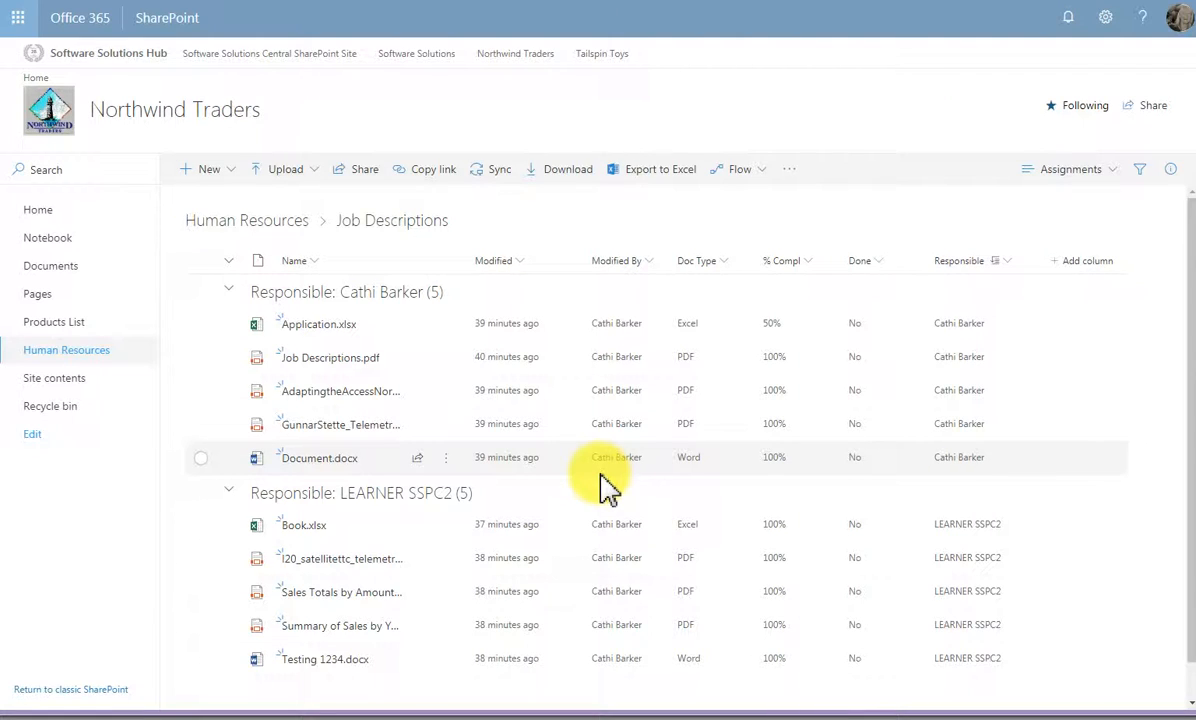
# Switch to the All Documents view and back to Assignments to compare the two
pyautogui.click(1118, 180)
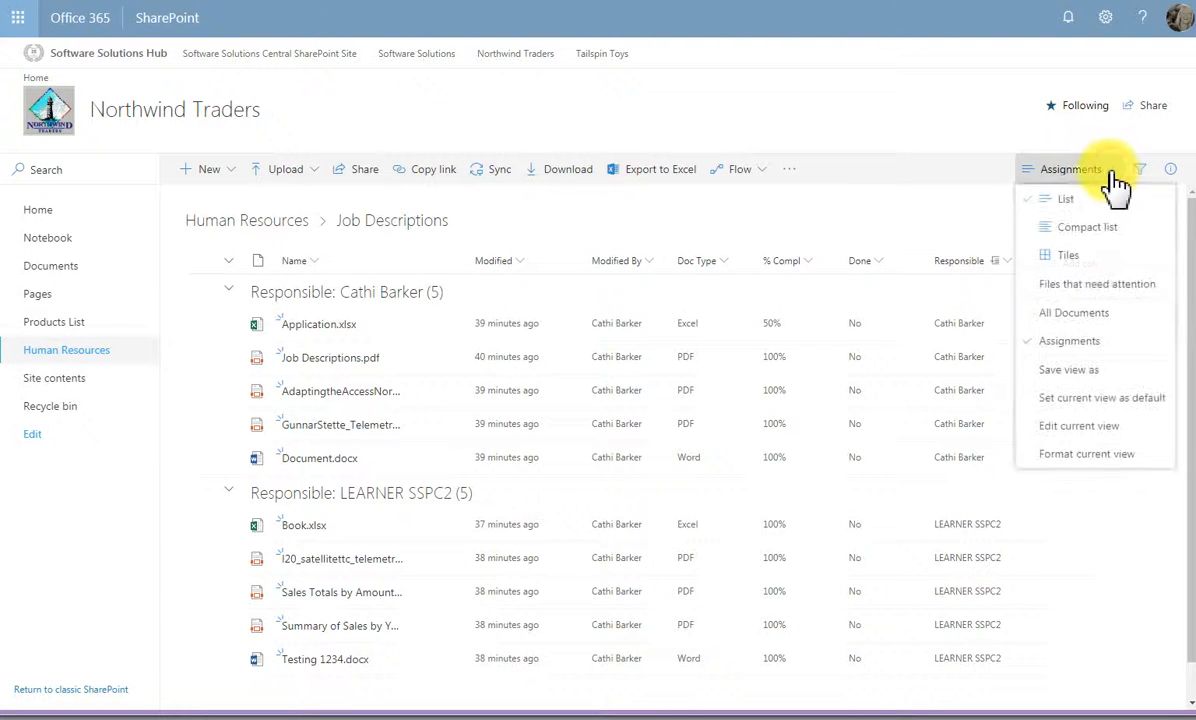
pyautogui.click(1057, 315)
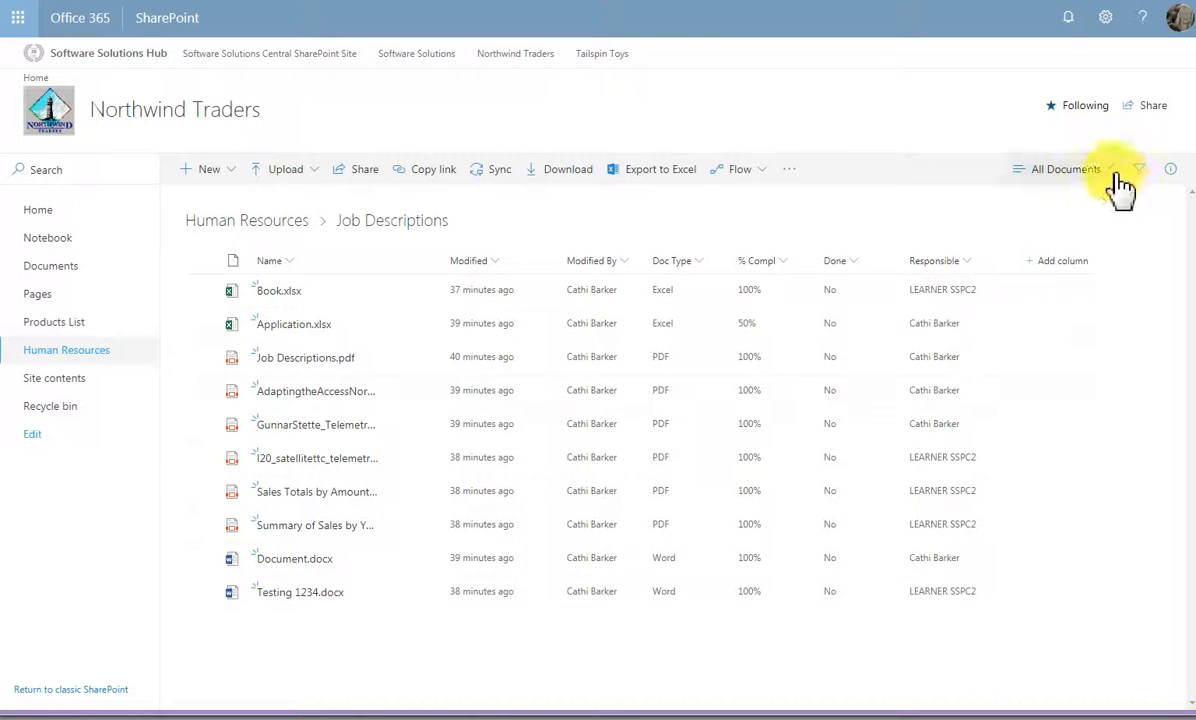
pyautogui.click(1117, 182)
pyautogui.click(1062, 341)
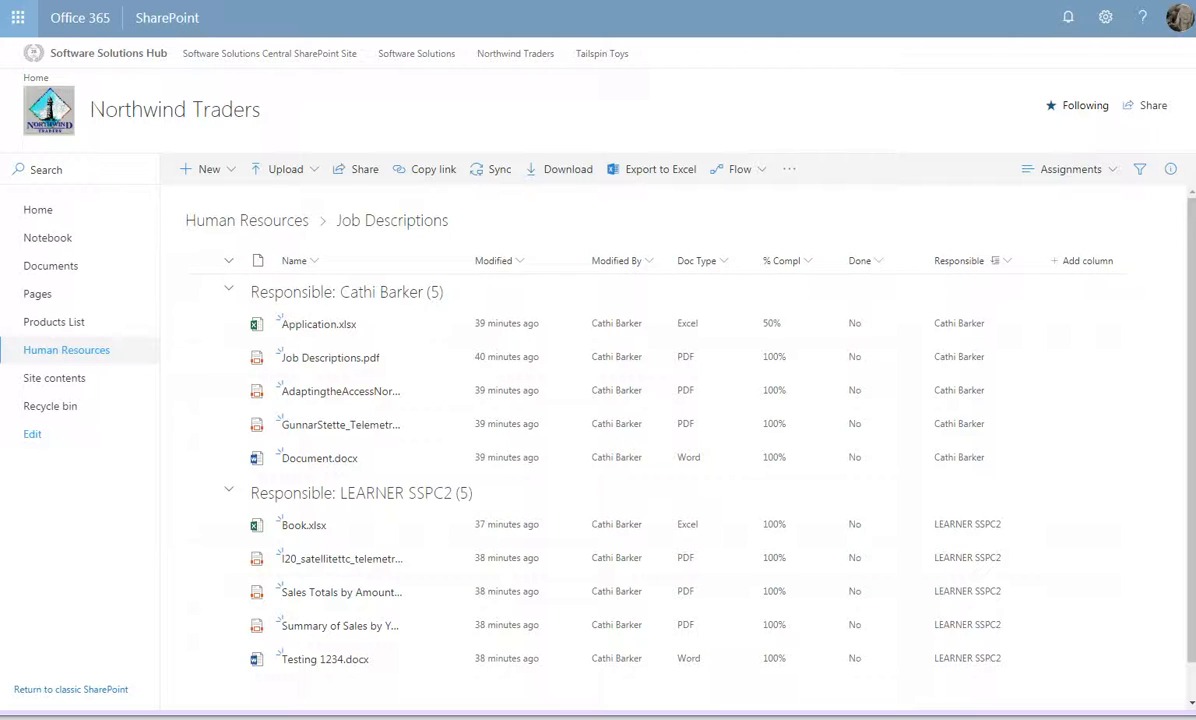
# Examine the Assignments view's edit settings, including columns, sort, filter and mobile options, and leave without saving
pyautogui.click(1108, 170)
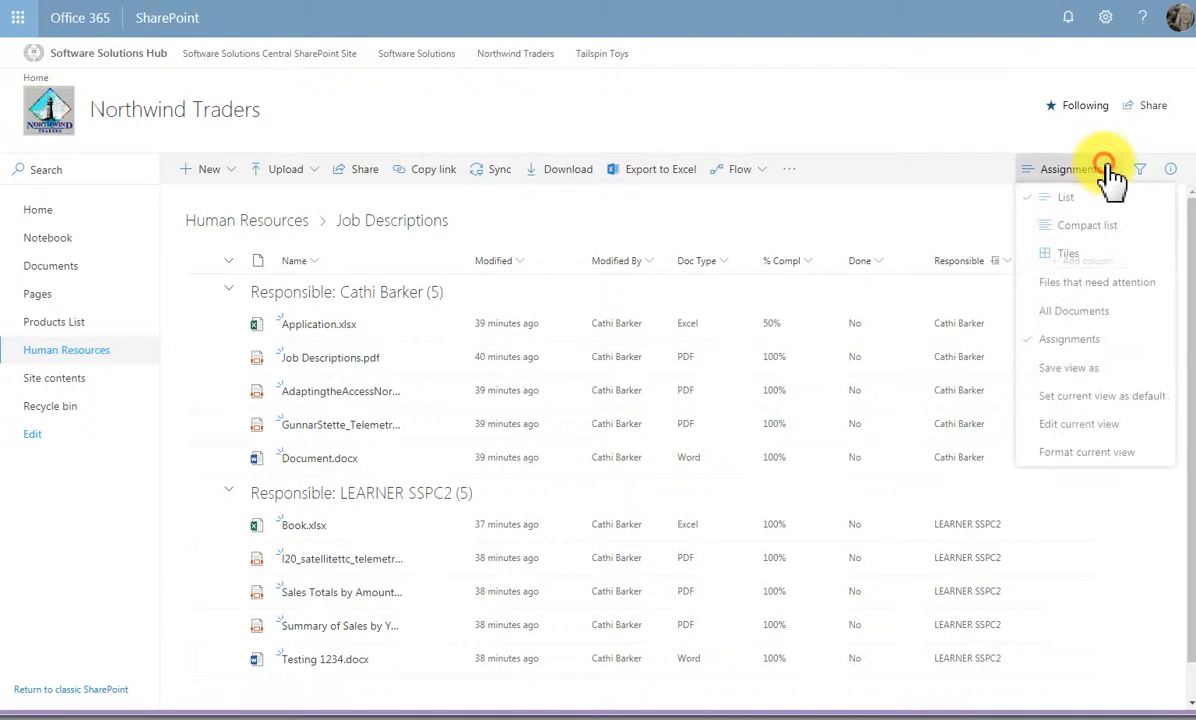
pyautogui.click(1100, 428)
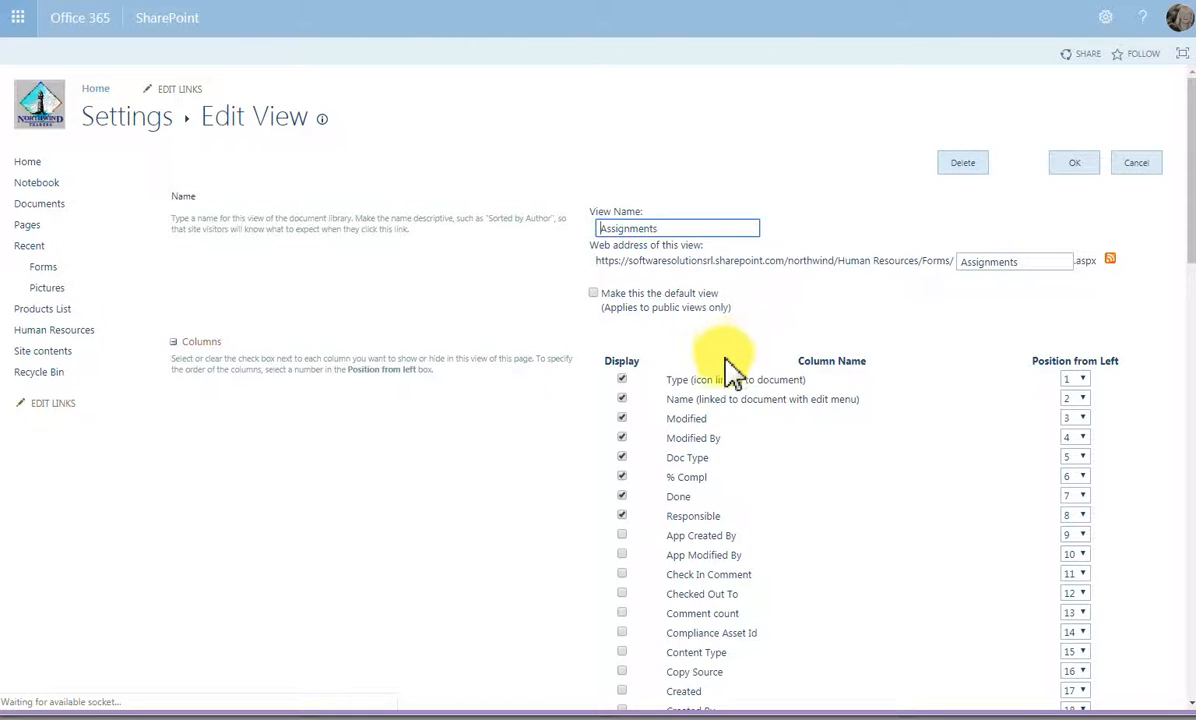
pyautogui.scroll(-3, 731, 375)
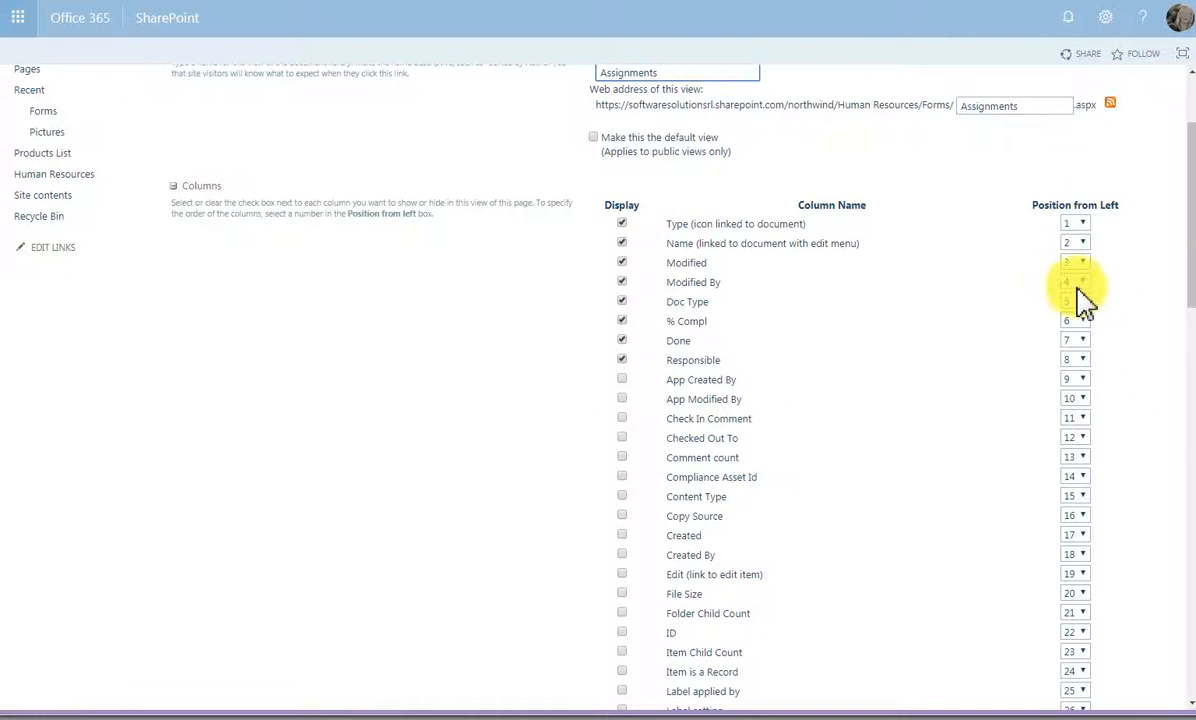
pyautogui.scroll(-15, 1003, 490)
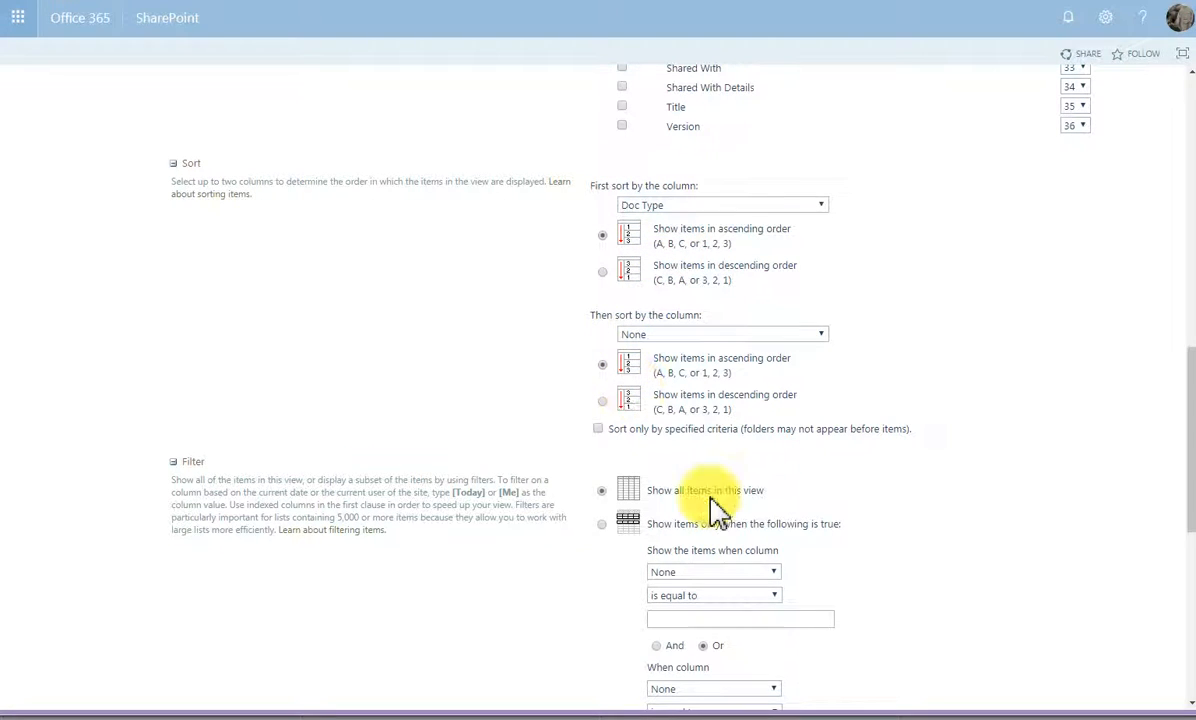
pyautogui.scroll(-1, 845, 562)
pyautogui.scroll(-5, 845, 562)
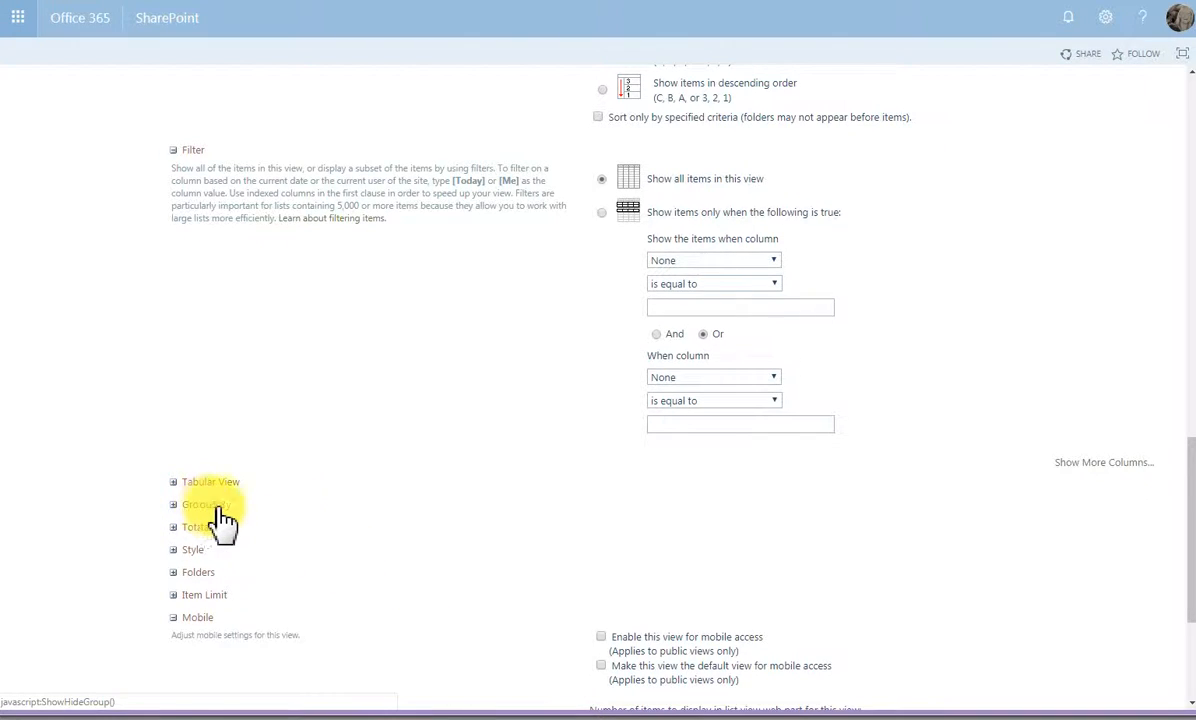
pyautogui.scroll(4, 300, 510)
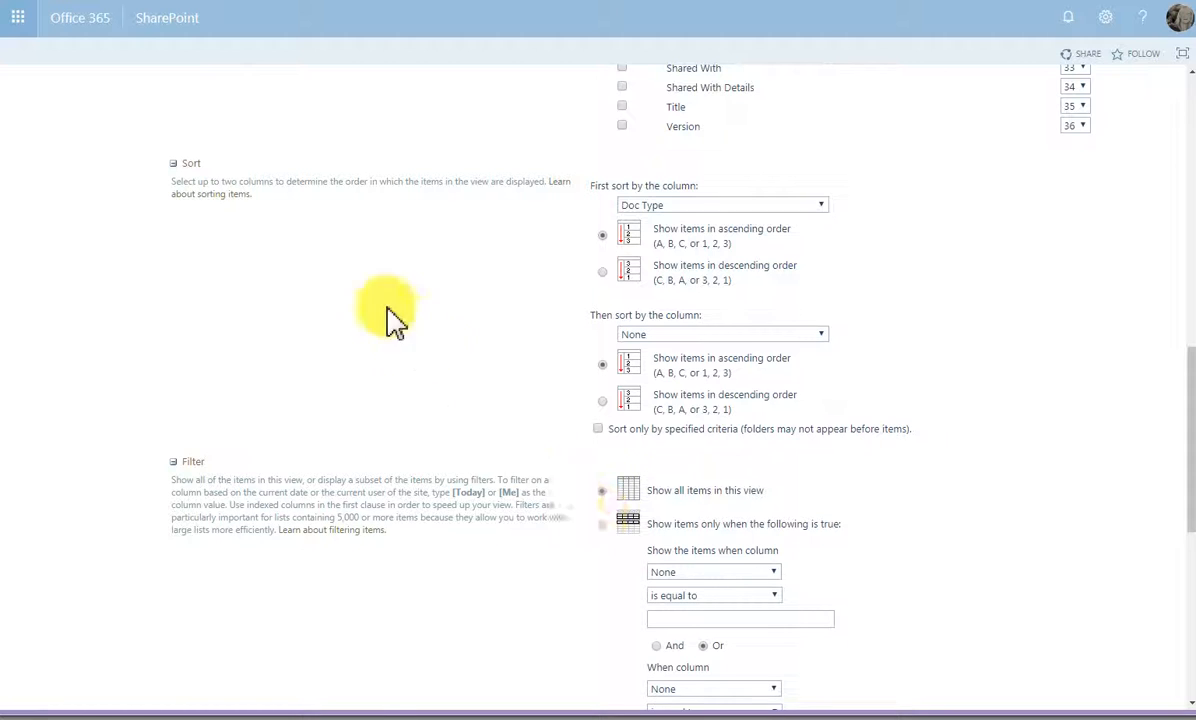
pyautogui.scroll(-4, 414, 475)
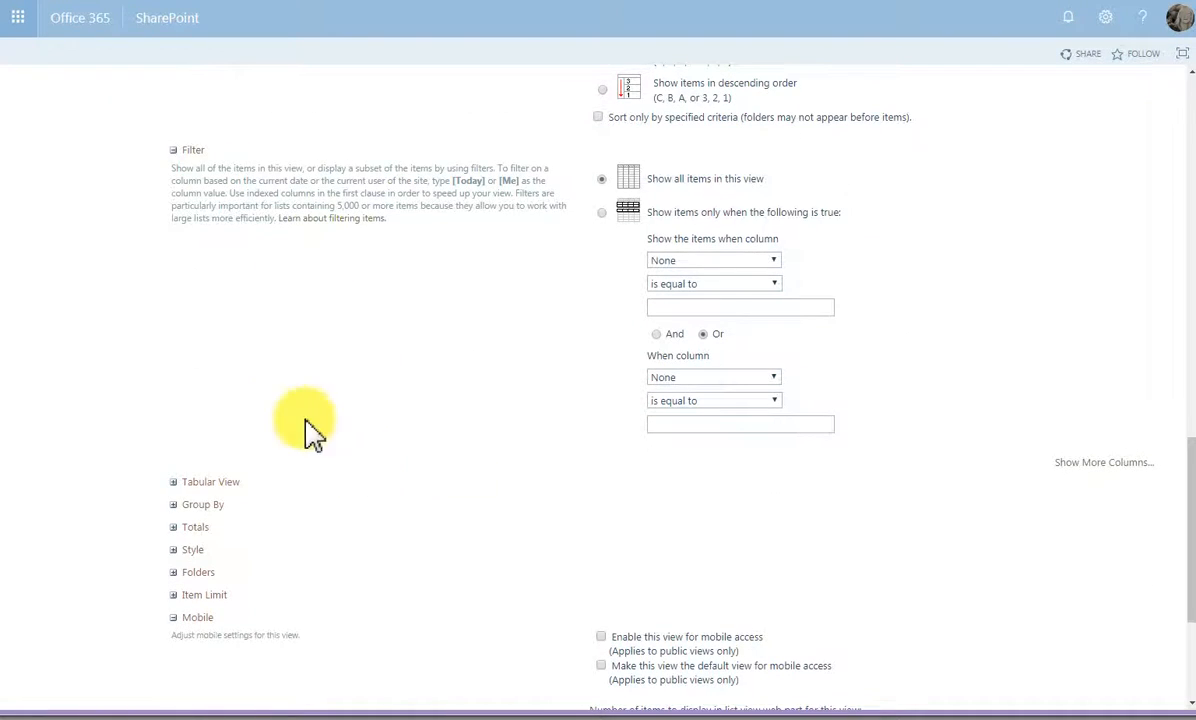
pyautogui.scroll(-3, 440, 587)
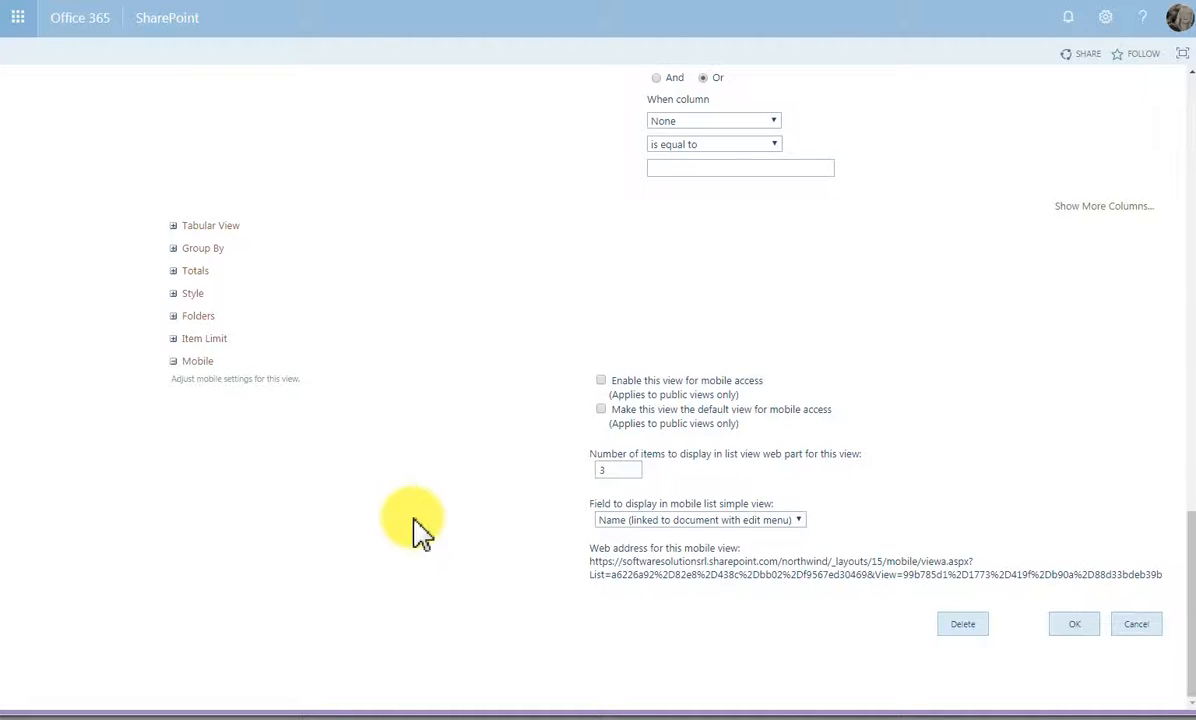
pyautogui.click(1136, 624)
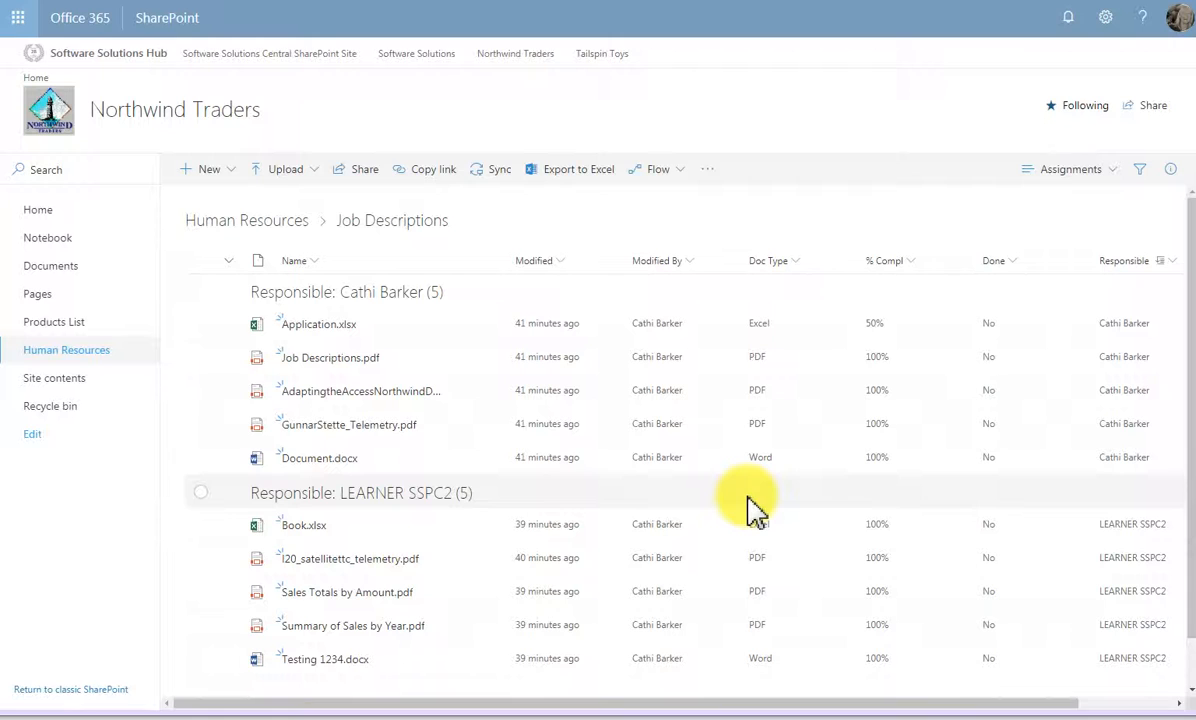
# Reopen the Assignments view's edit settings to check the option for deleting the view, and leave without changes
pyautogui.click(1104, 172)
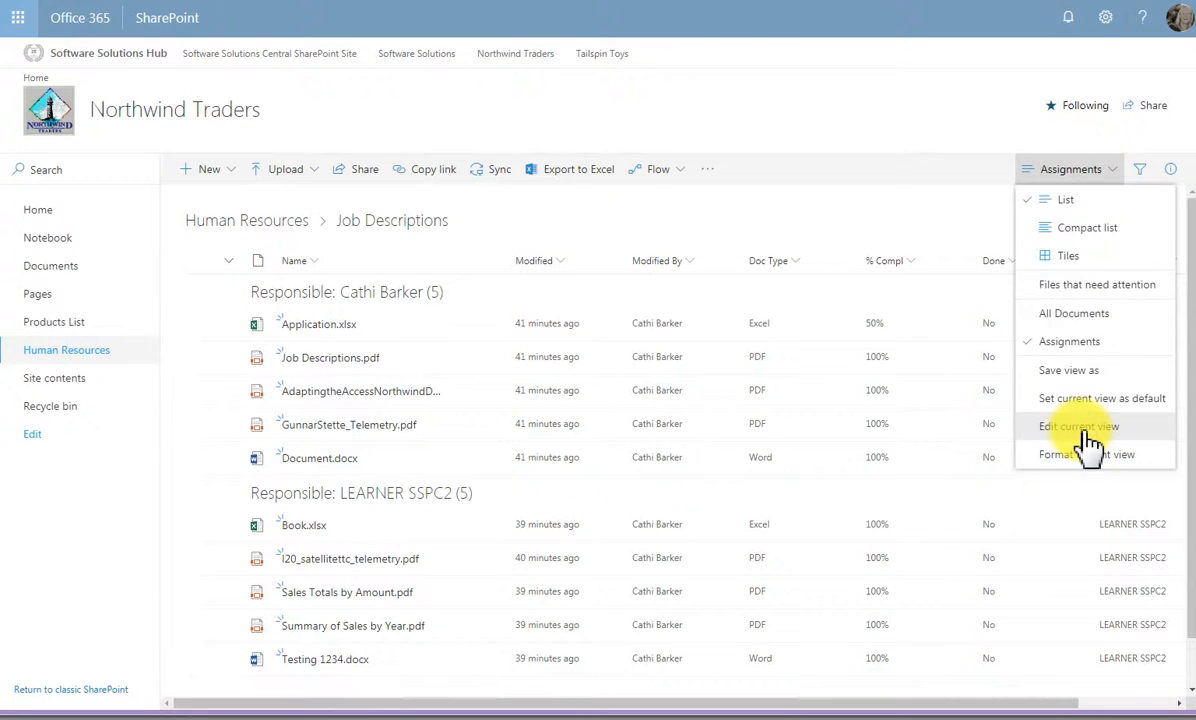
pyautogui.click(1086, 428)
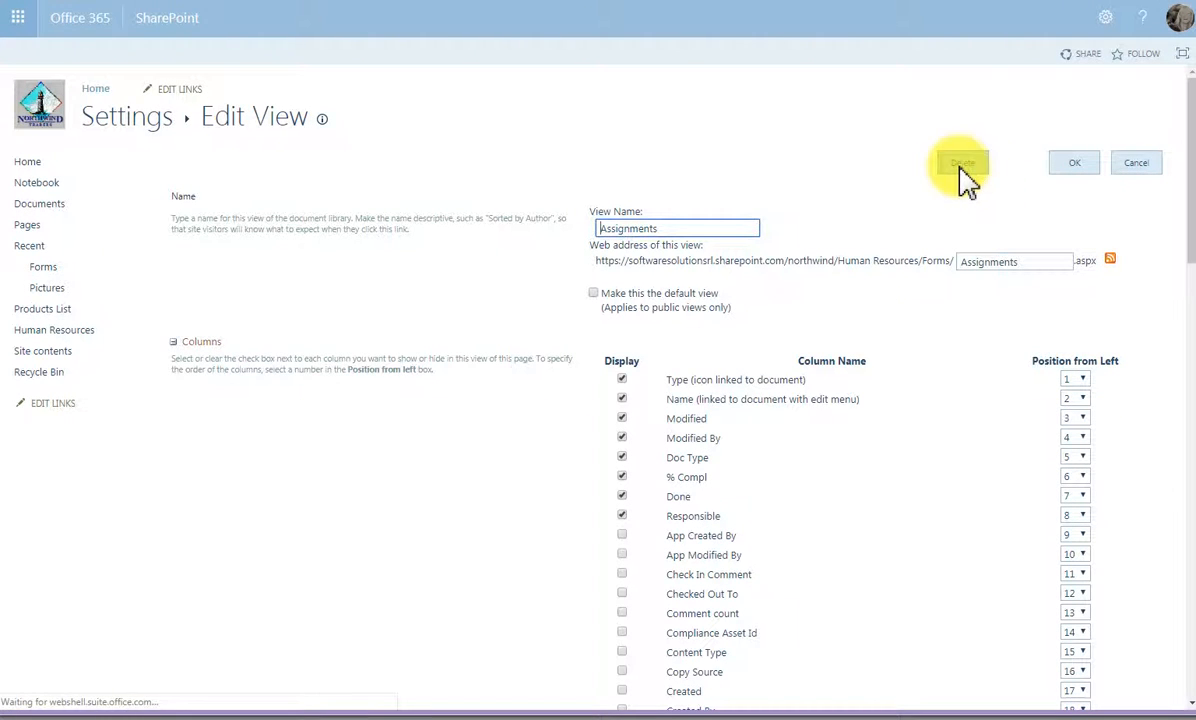
pyautogui.click(1133, 168)
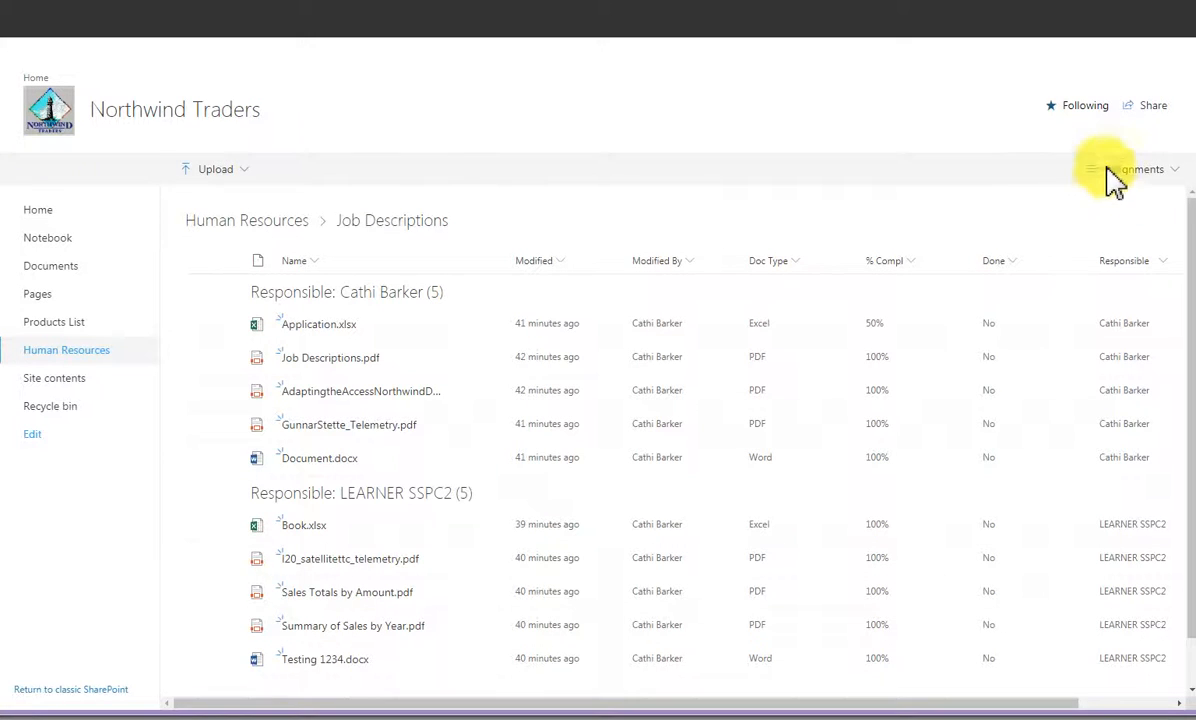
# Show the Assignments view in the Tiles layout and change it to Compact list
pyautogui.click(1115, 169)
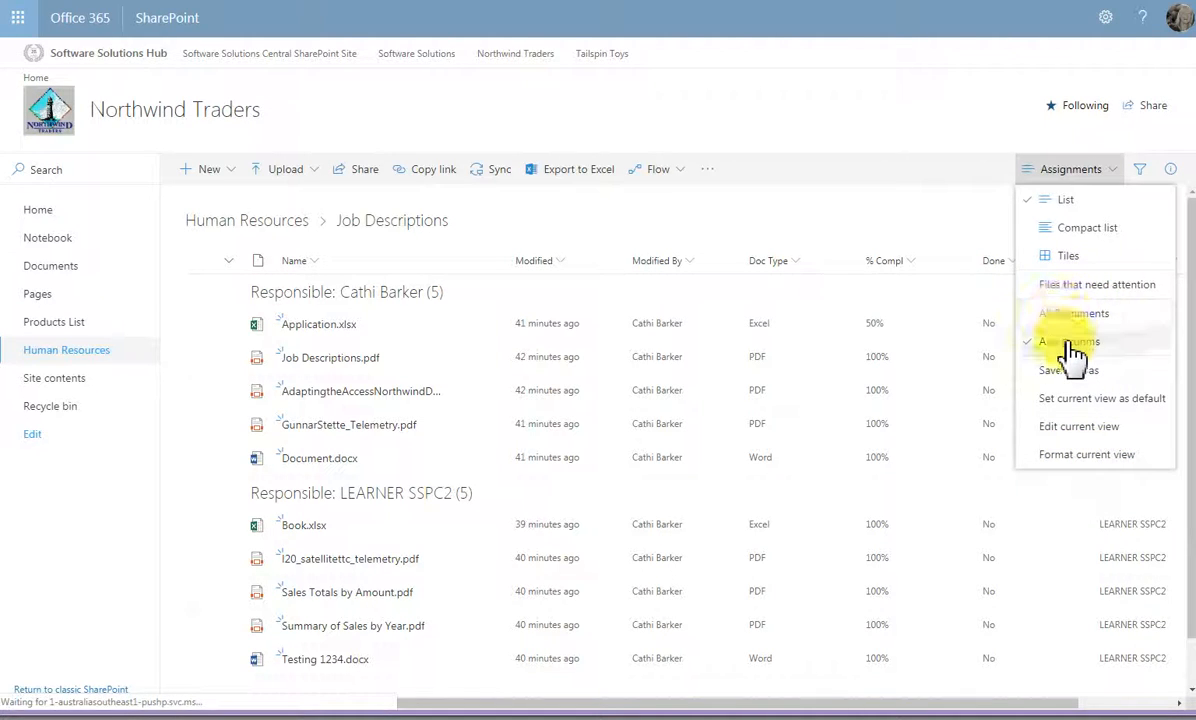
pyautogui.click(1070, 266)
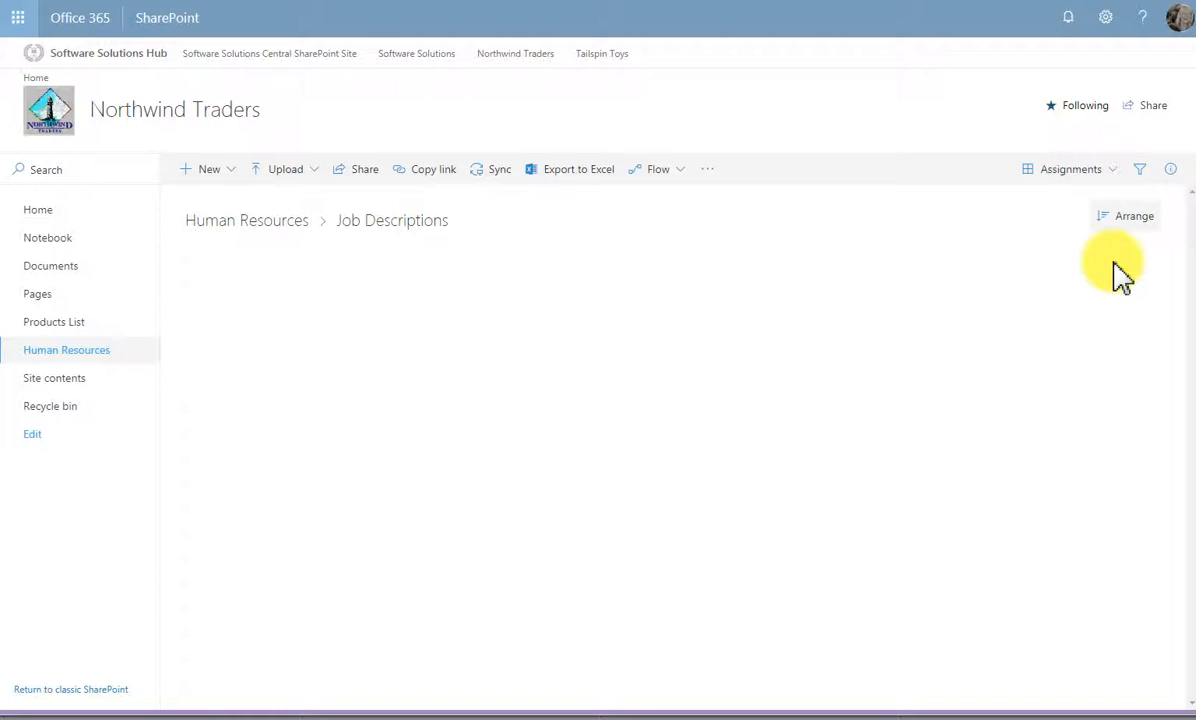
pyautogui.click(1100, 172)
pyautogui.click(1068, 226)
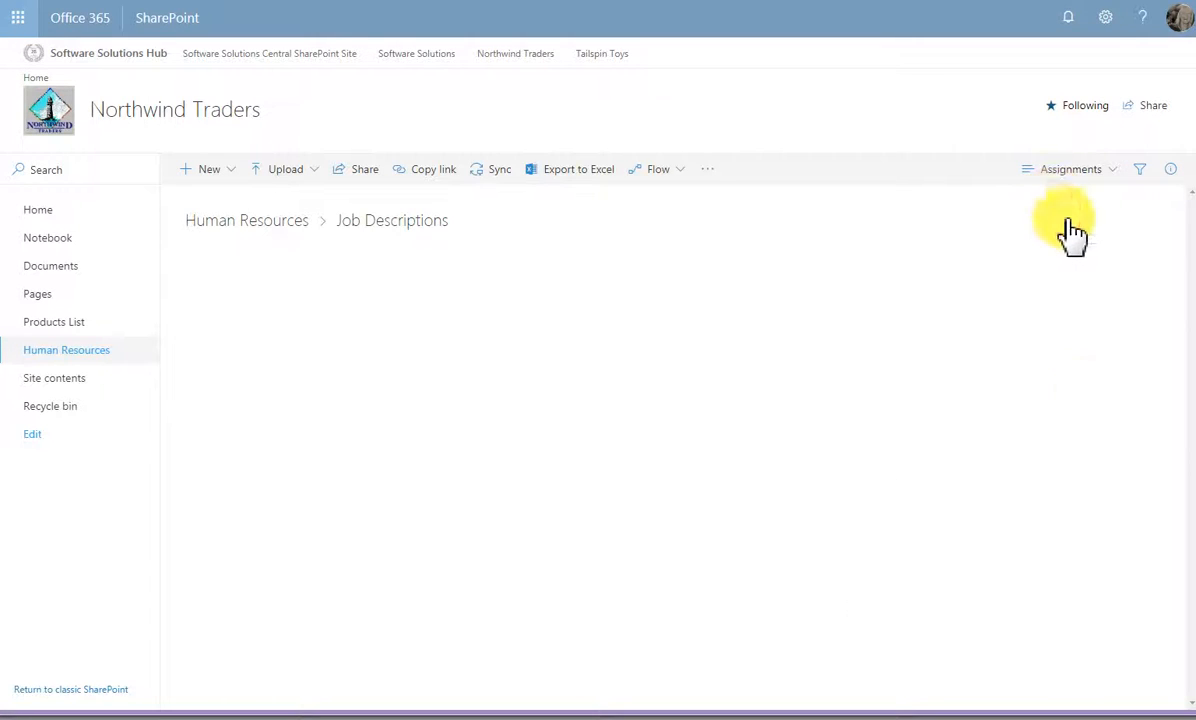